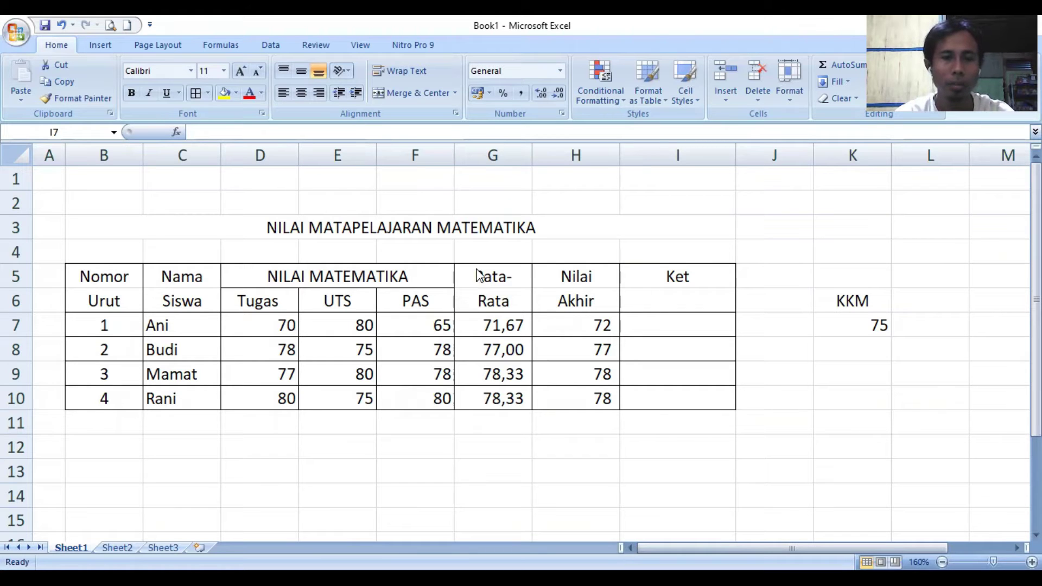
Step: Check Ani's Rata-Rata formula and set her Nilai Akhir to equal that average
left_click(489, 328)
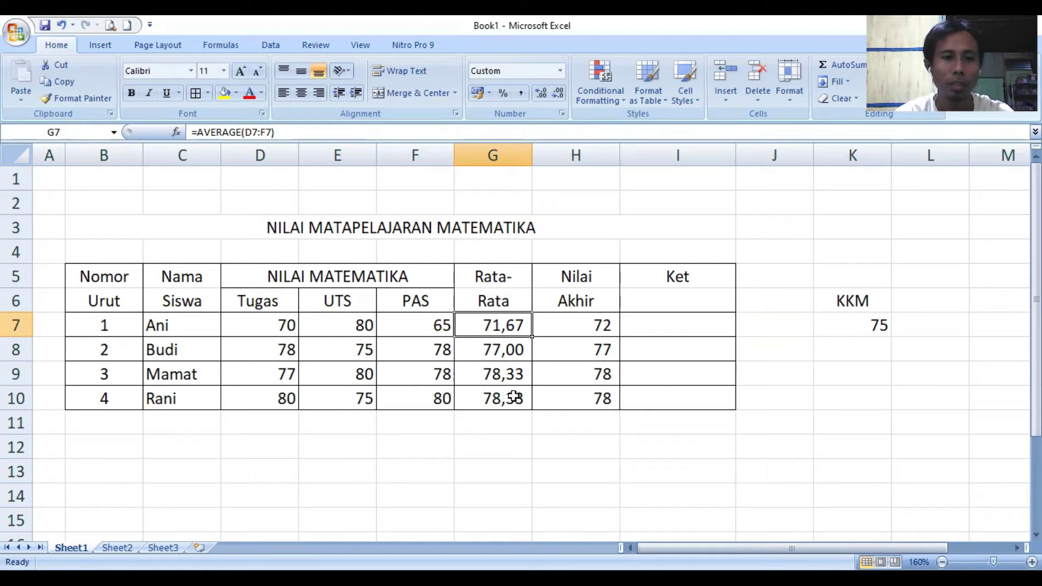
left_click(568, 323)
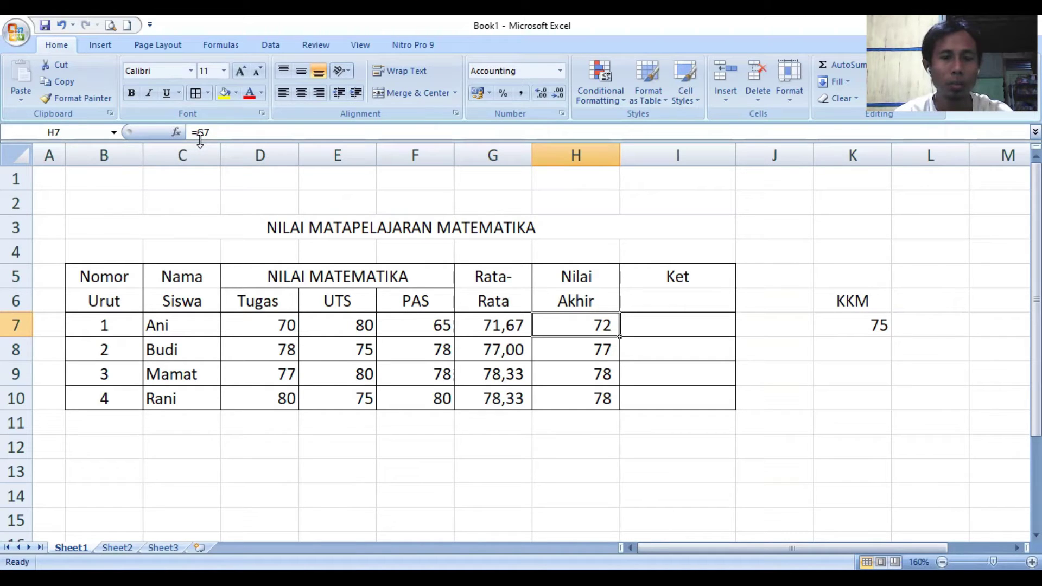
type("=")
key("Left")
key("Return")
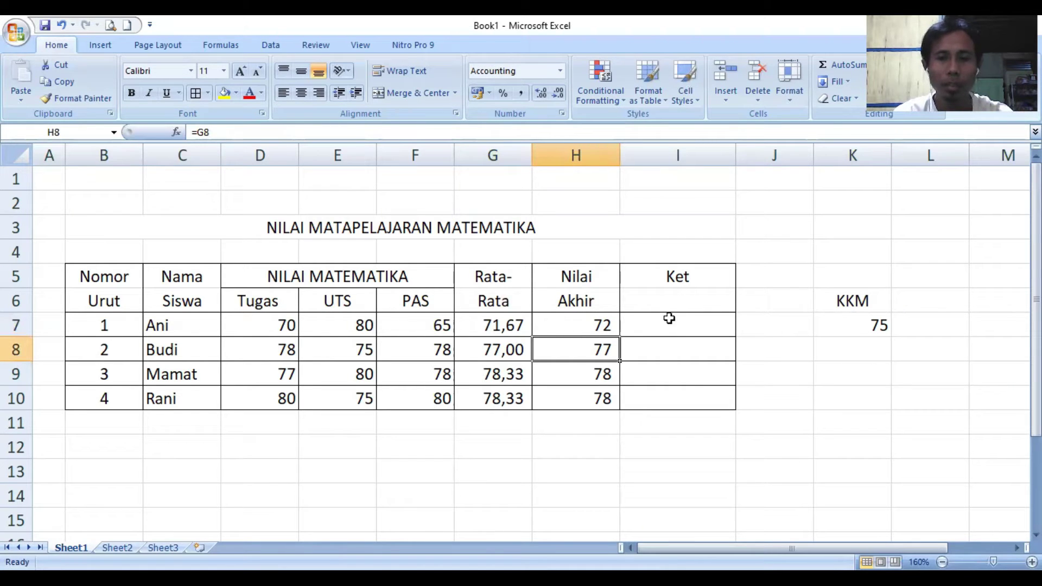
Step: In Ani's Ket cell I7, enter =IF(H7>=K7;"TUNTAS";"TIDAK TUNTAS" comparing Nilai Akhir with the KKM
left_click(671, 322)
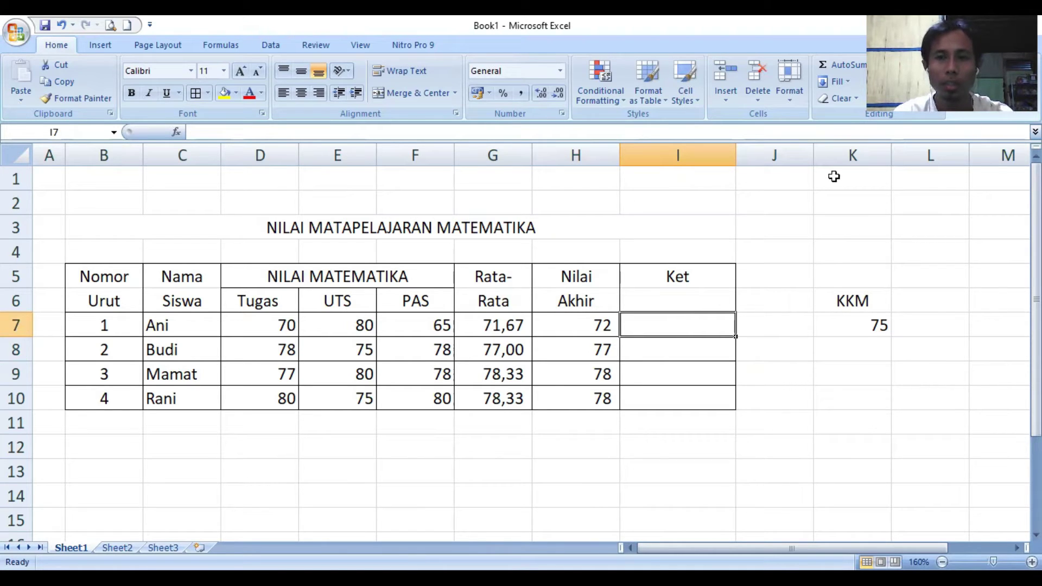
left_click(841, 159)
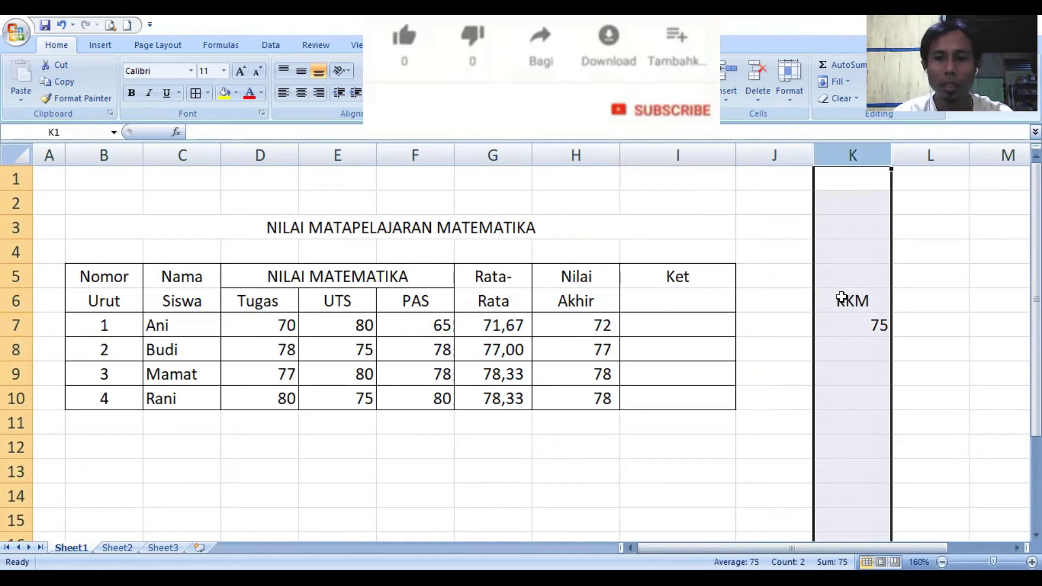
left_click(841, 298)
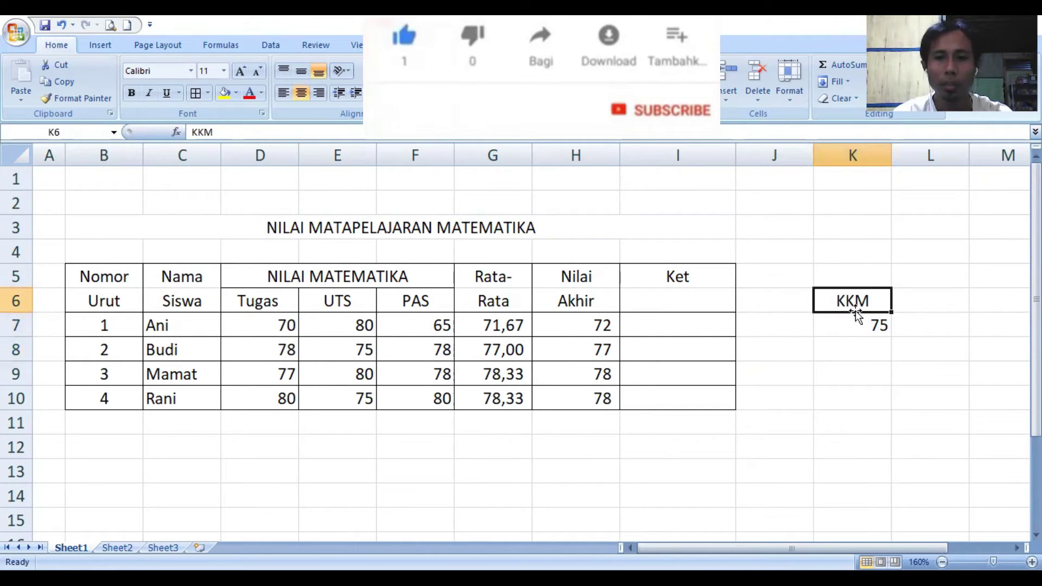
left_click(678, 326)
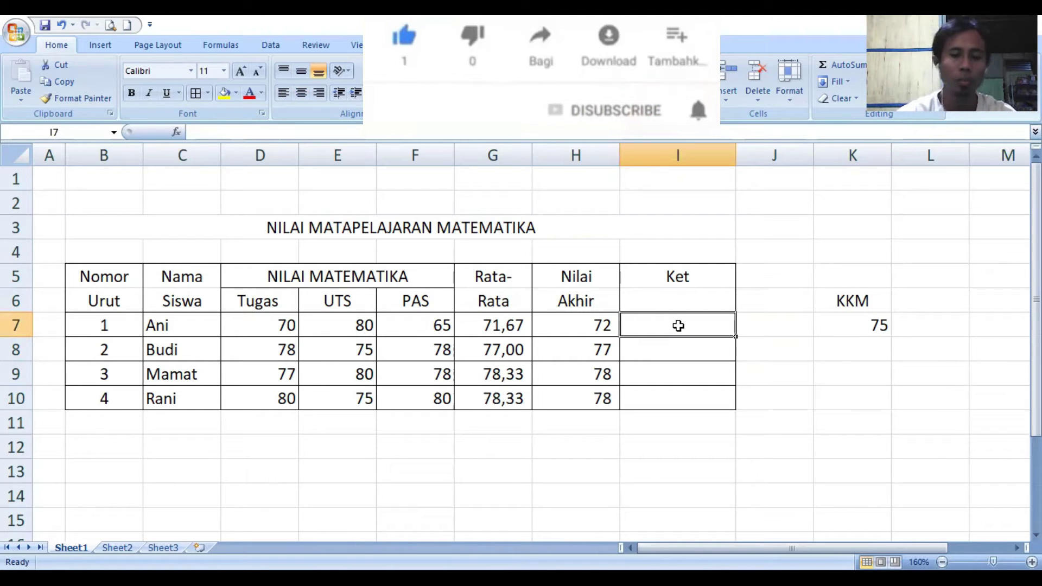
type("=")
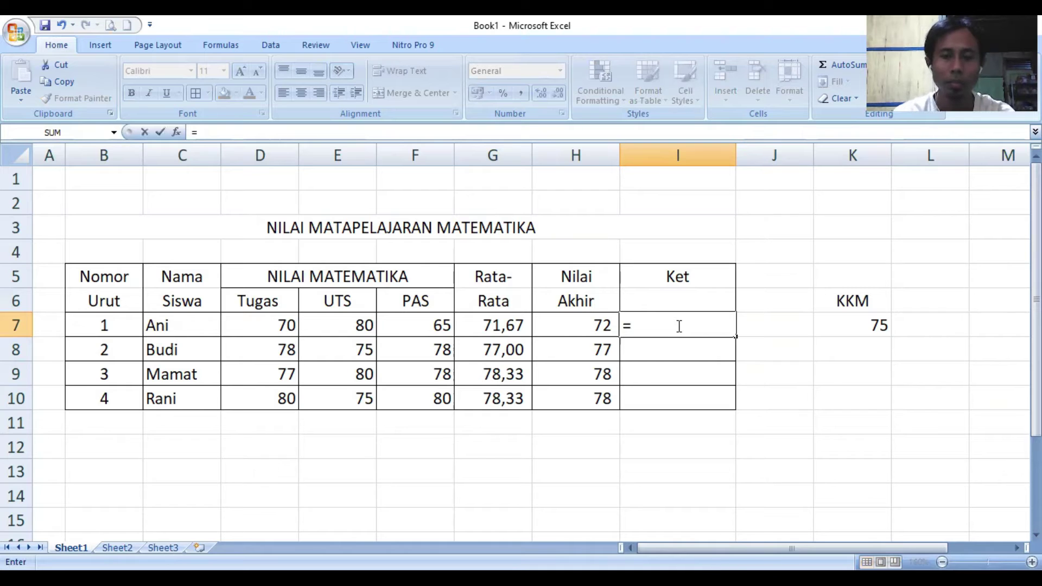
type("IF(")
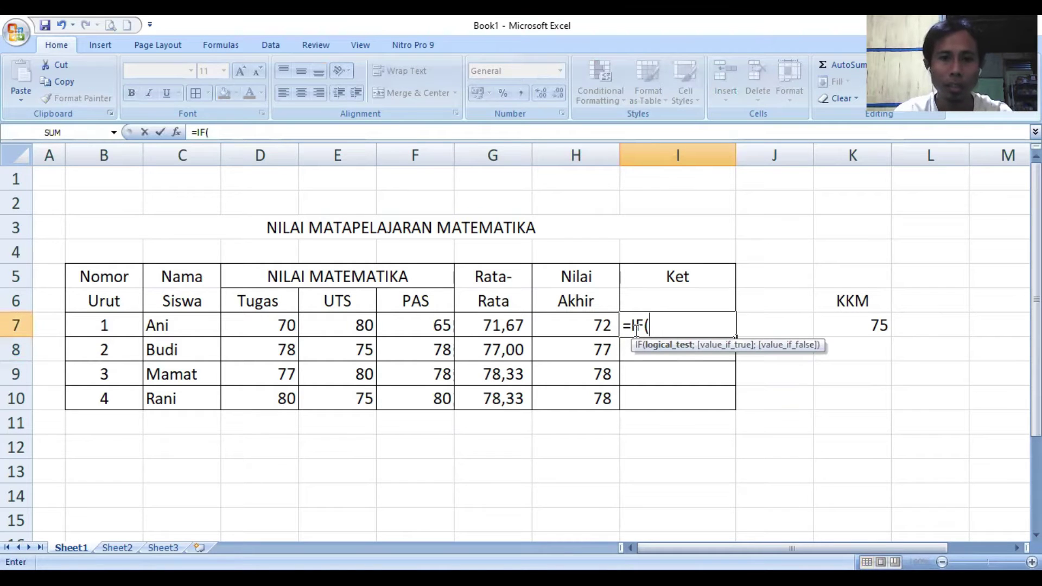
left_click(600, 325)
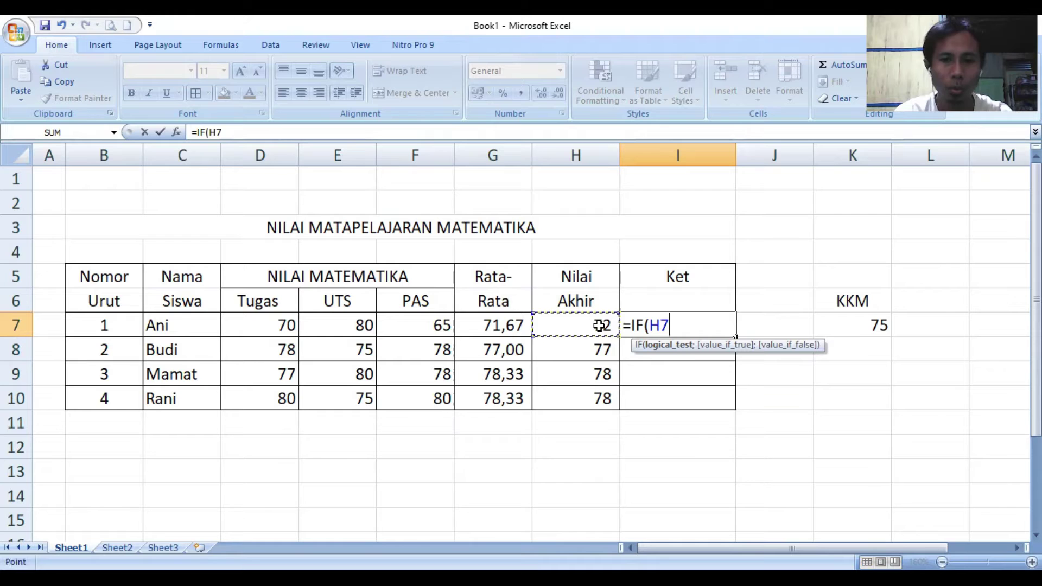
type(">=")
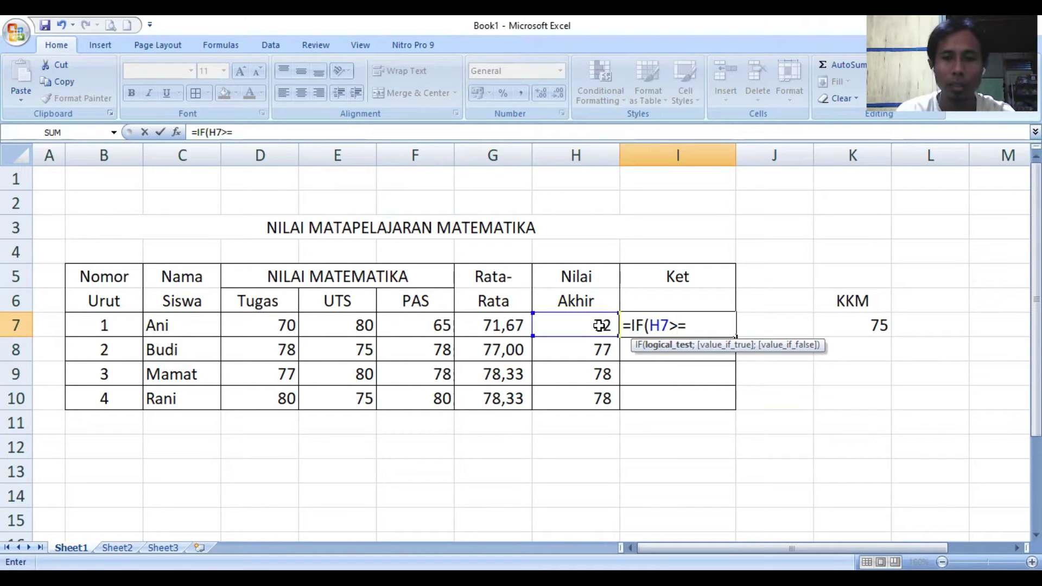
left_click(858, 325)
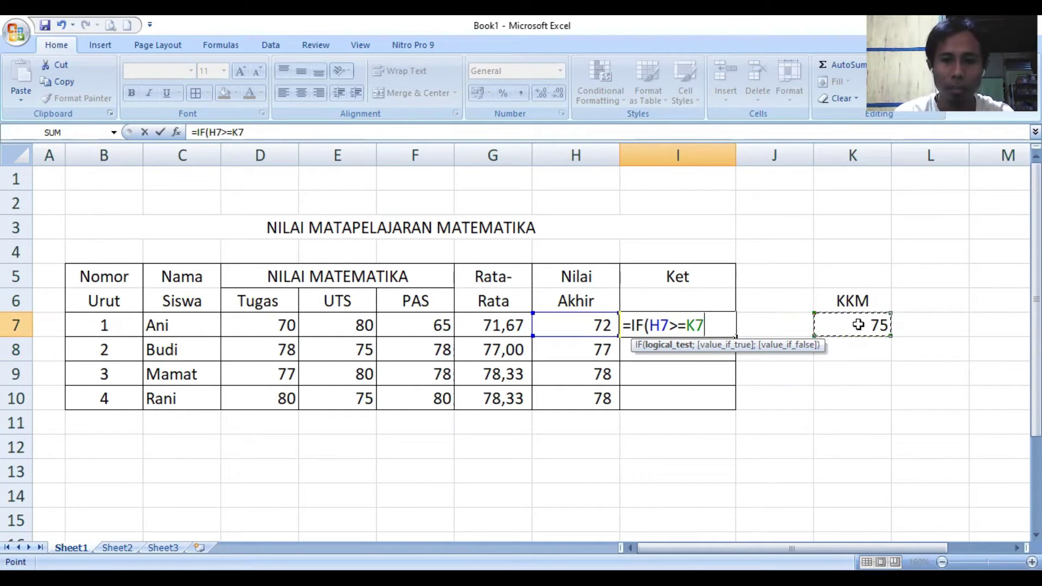
type(";\"")
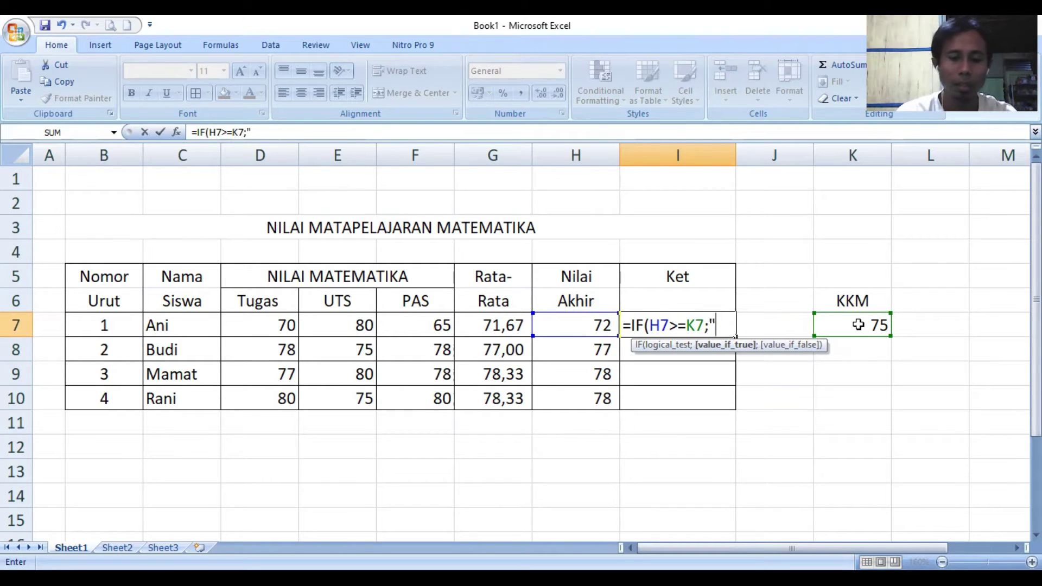
type("TUNTAS\"")
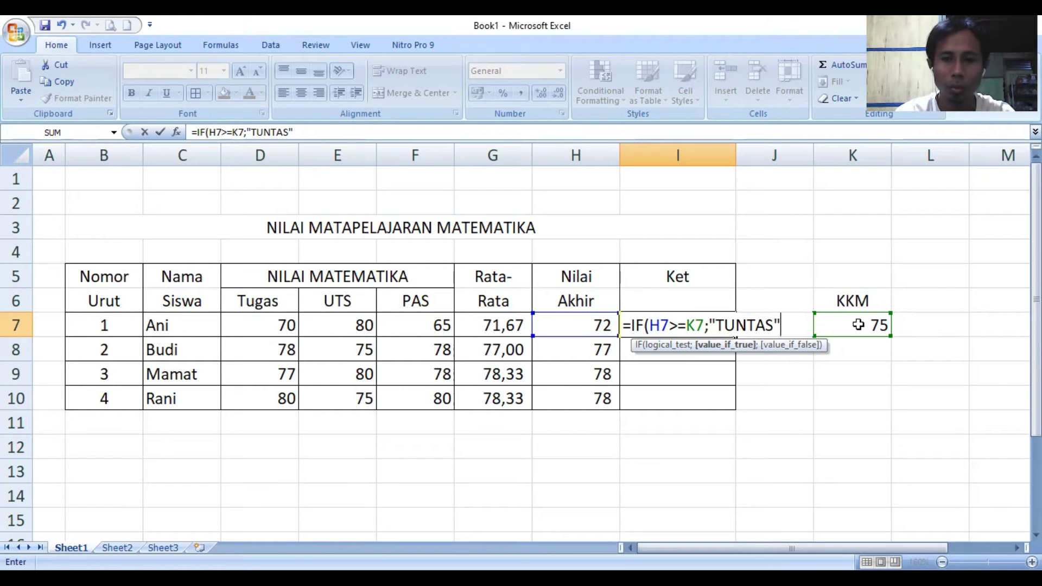
type(";\"")
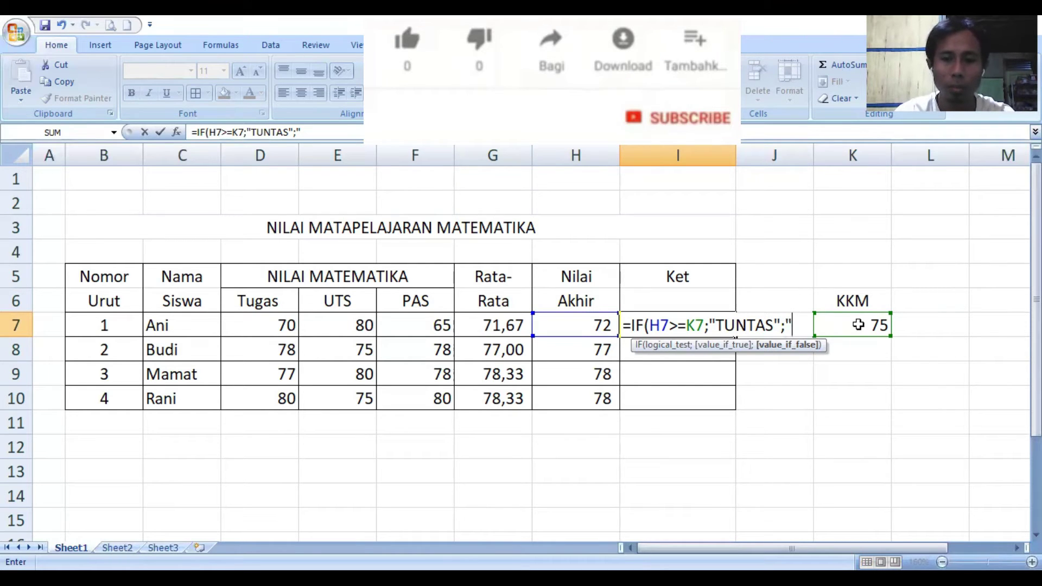
type("TIDAK ")
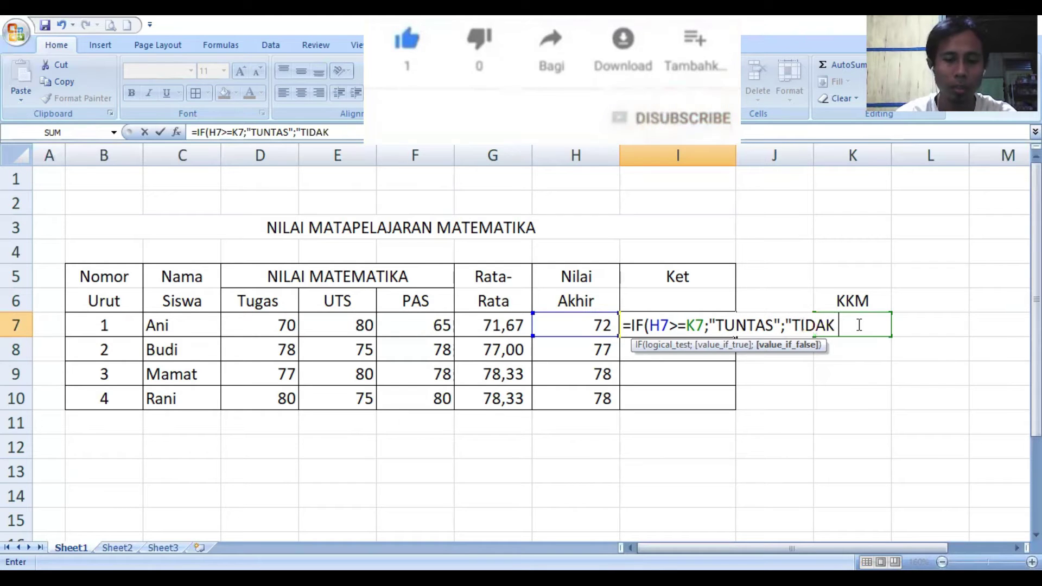
type("TUNTAS")
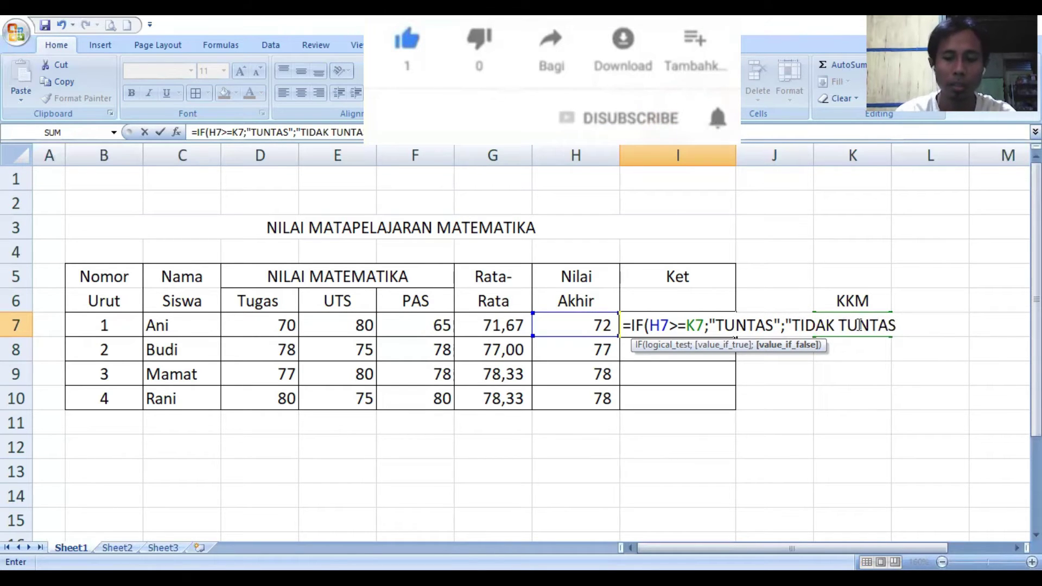
type("\"")
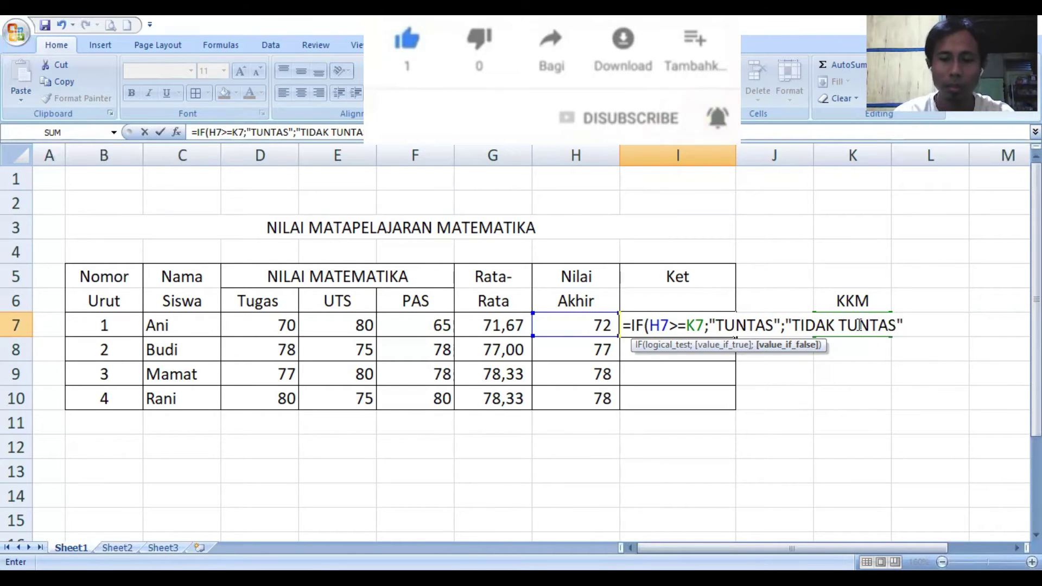
type(")")
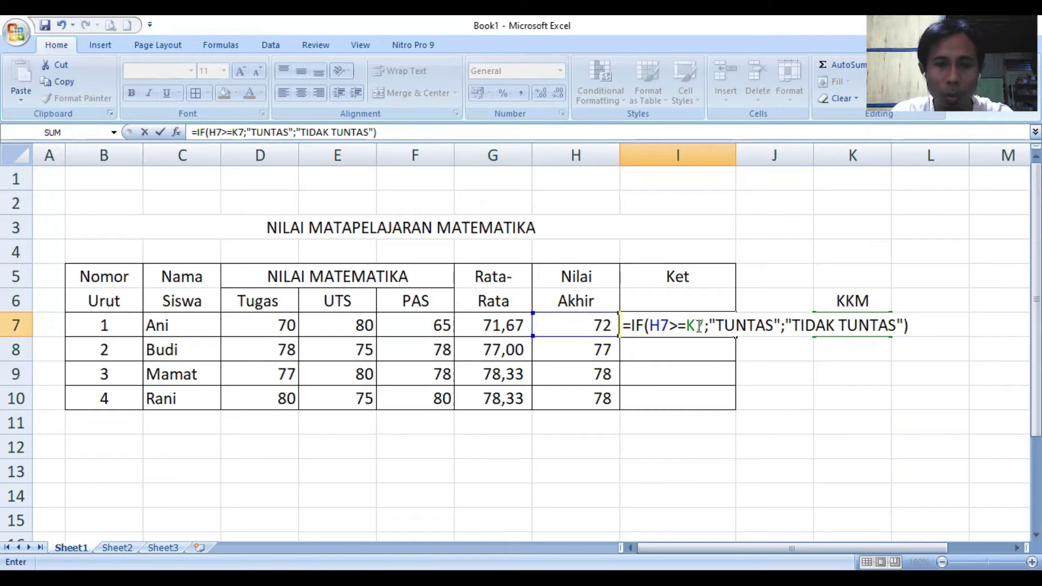
Step: Change K7 to $K$7 in I7's IF formula and commit it, showing TIDAK TUNTAS
left_click(700, 326)
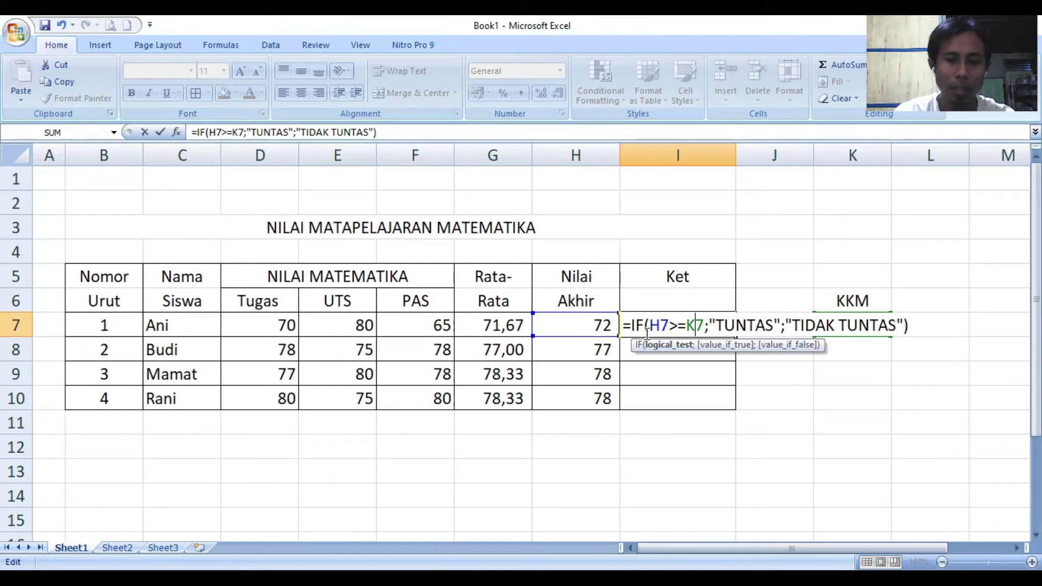
type("$")
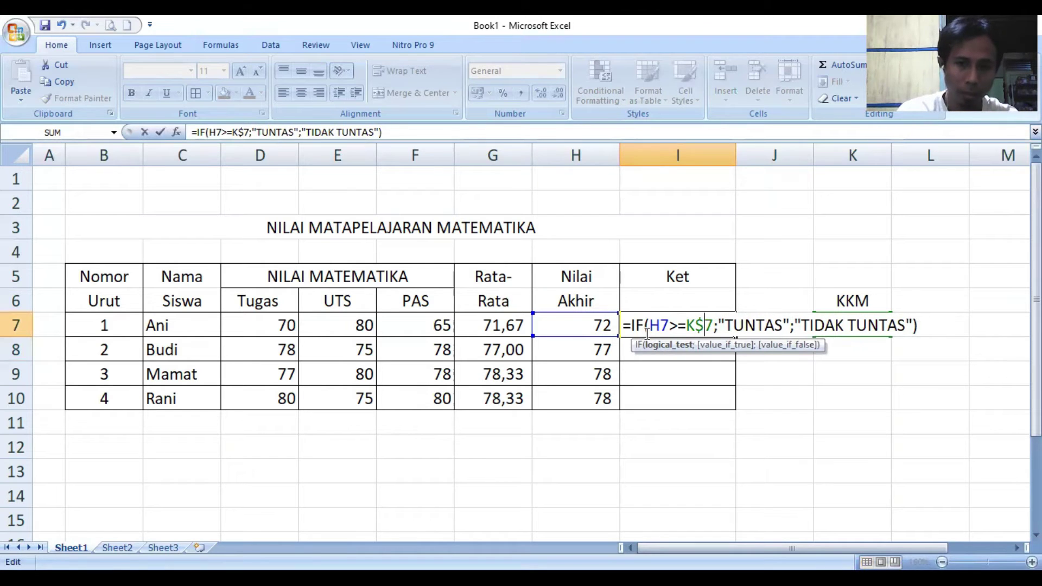
key("Left")
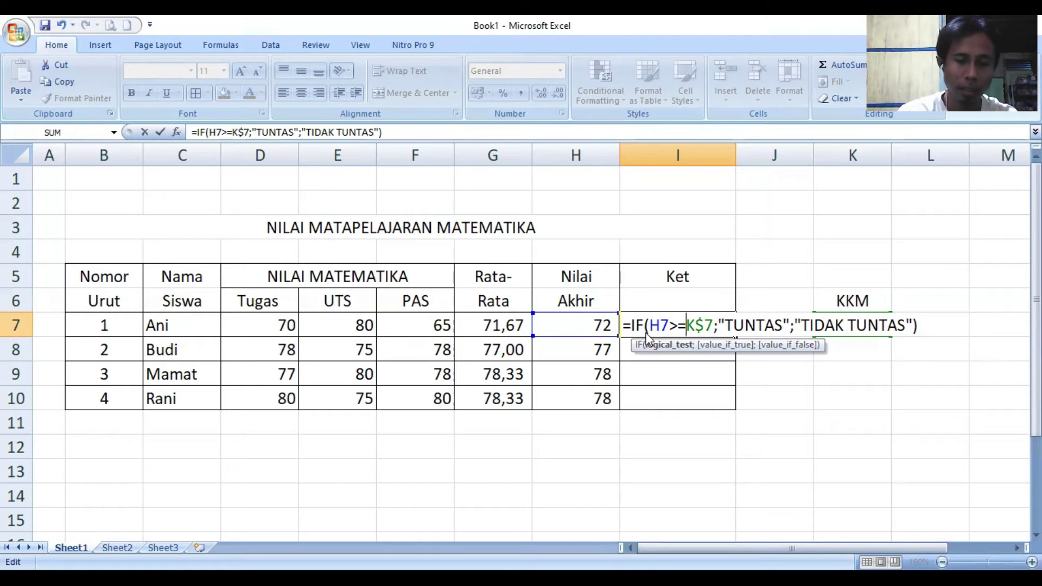
type("$")
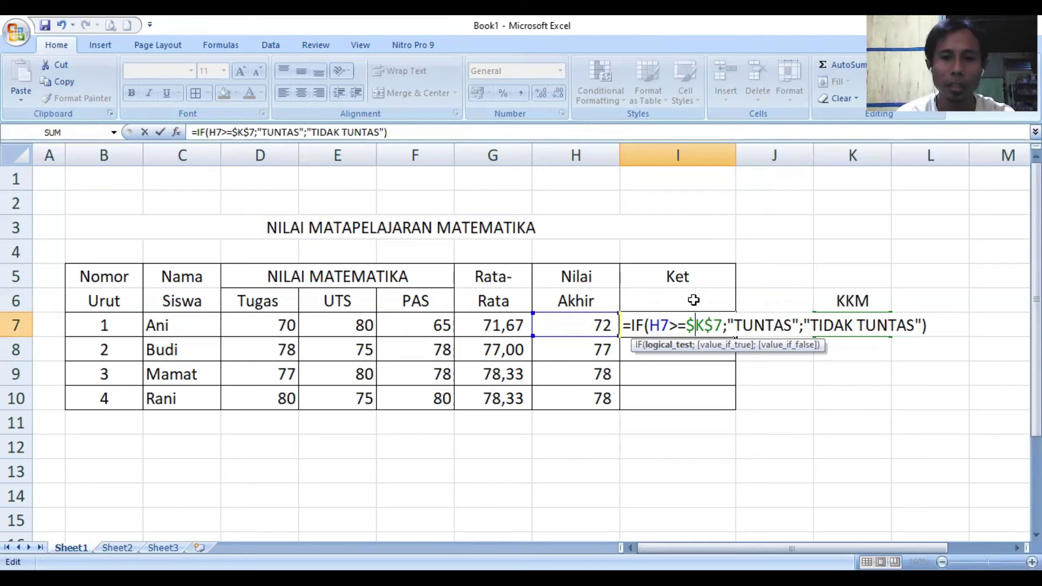
key("Return")
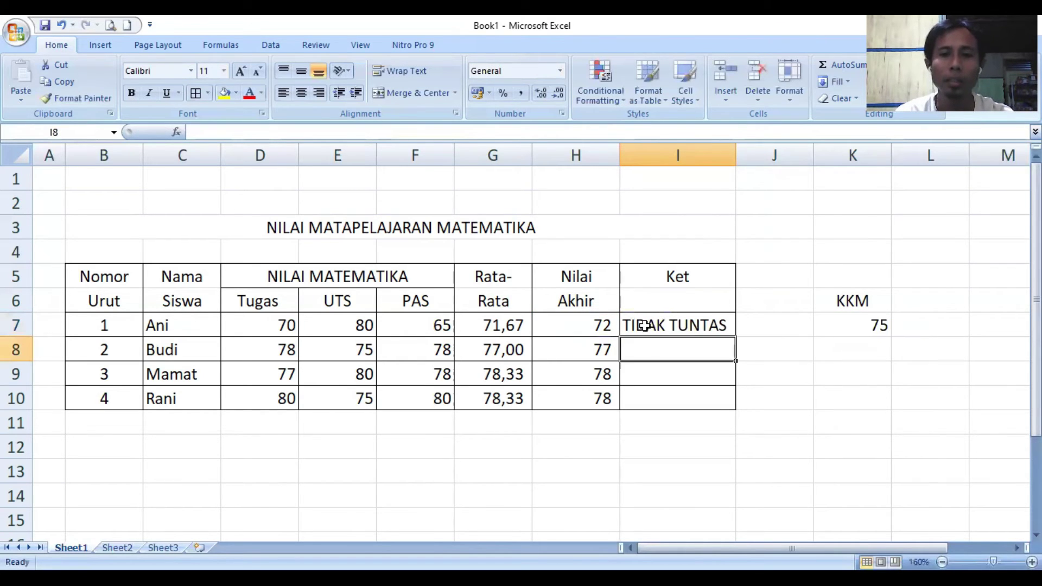
Step: Copy I7's Ket formula and paste it into I8:I10 for Budi, Mamat and Rani
left_click(644, 325)
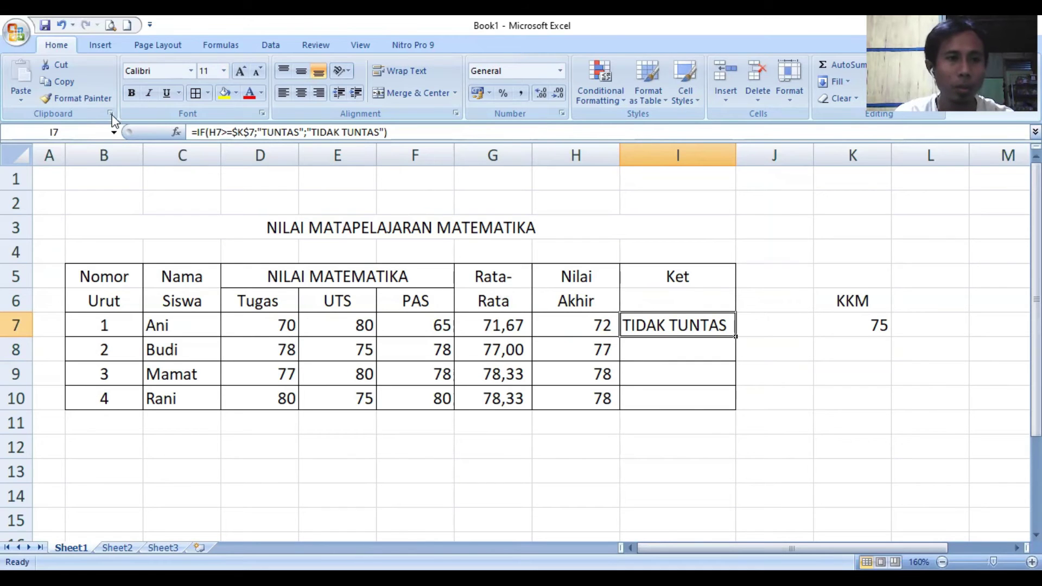
left_click(65, 83)
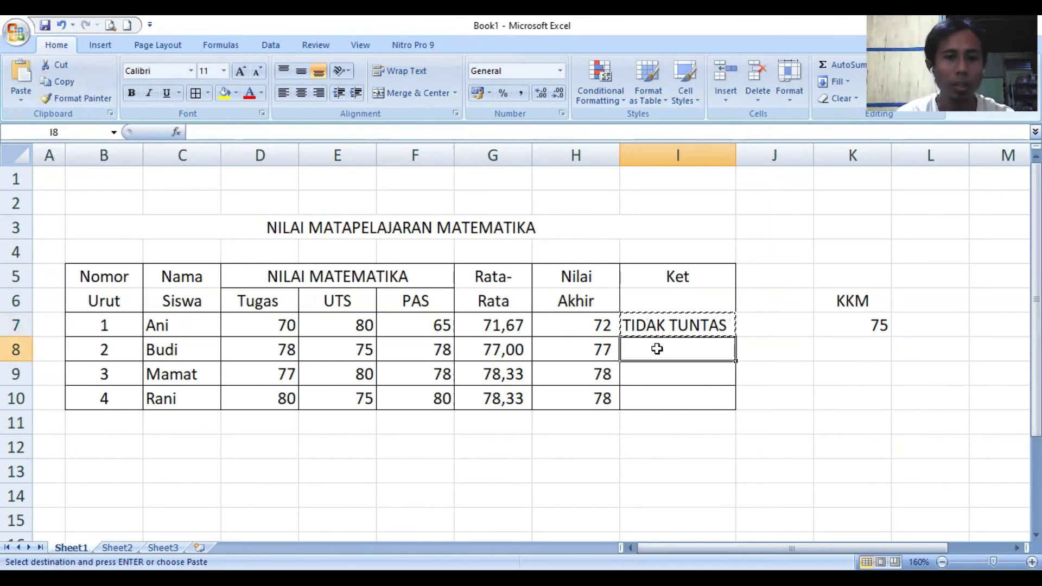
left_click_drag(657, 349, 656, 398)
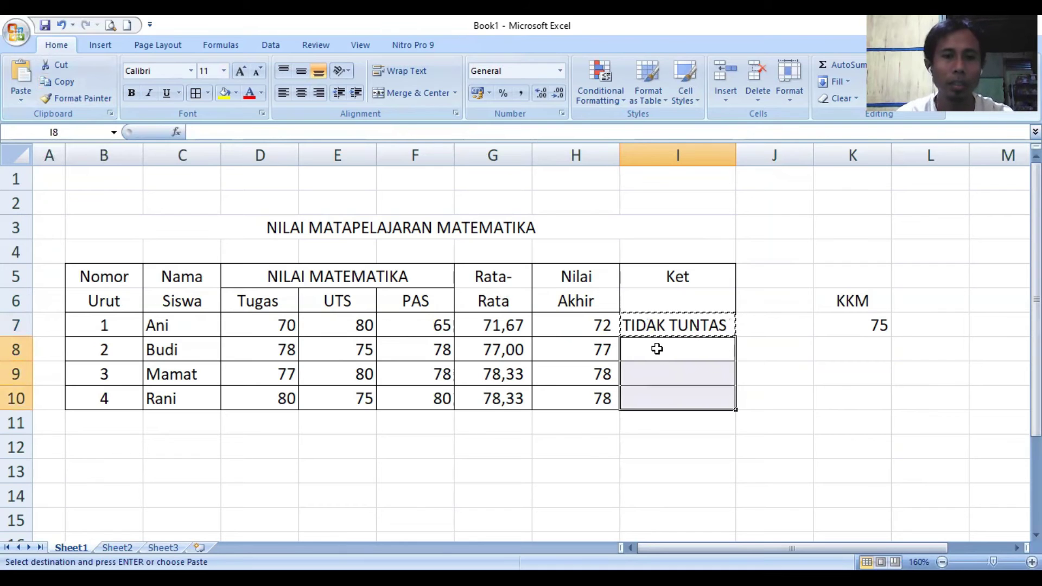
left_click(24, 80)
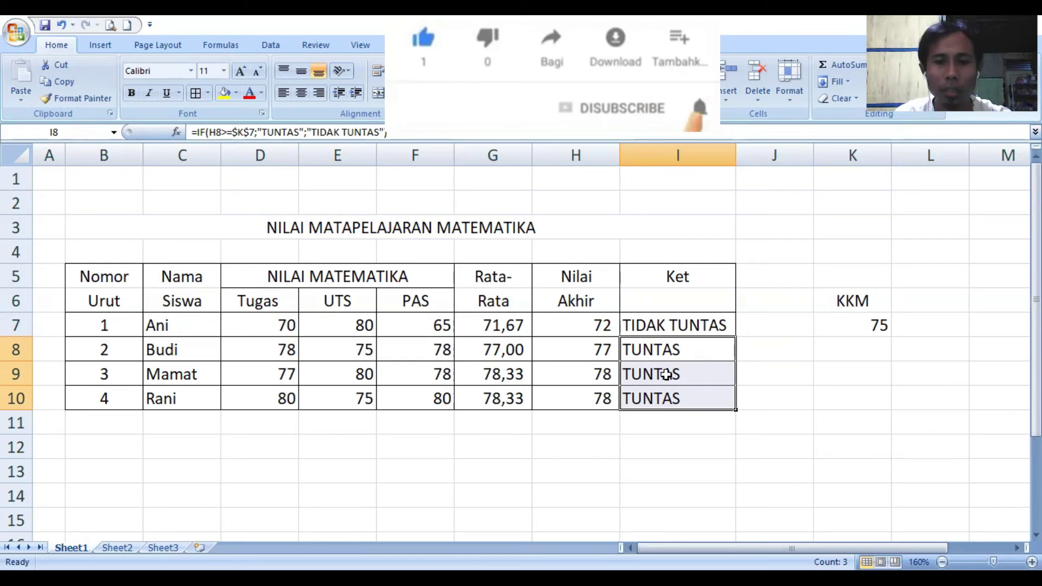
left_click(654, 350)
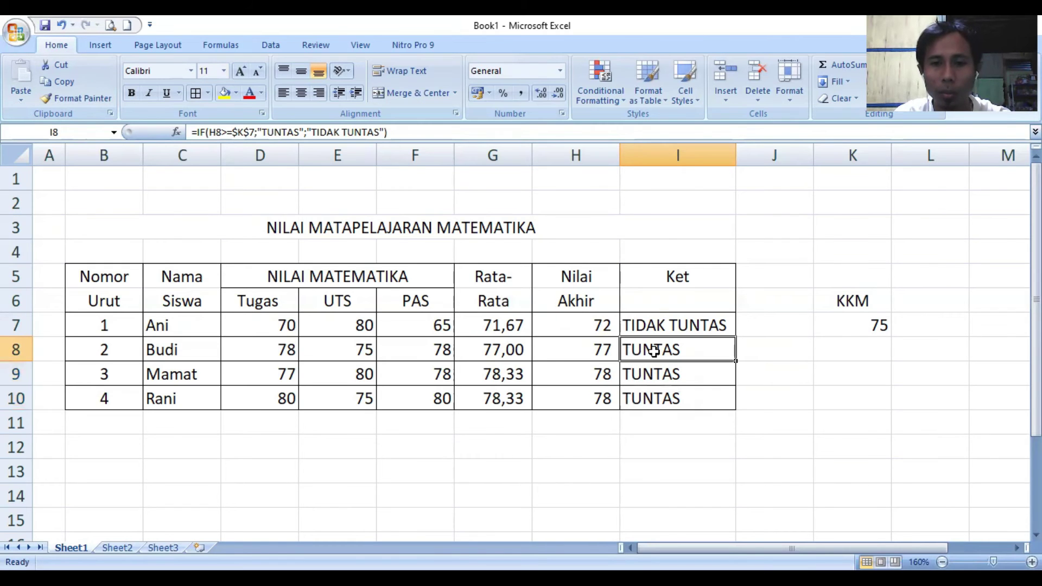
double_click(654, 350)
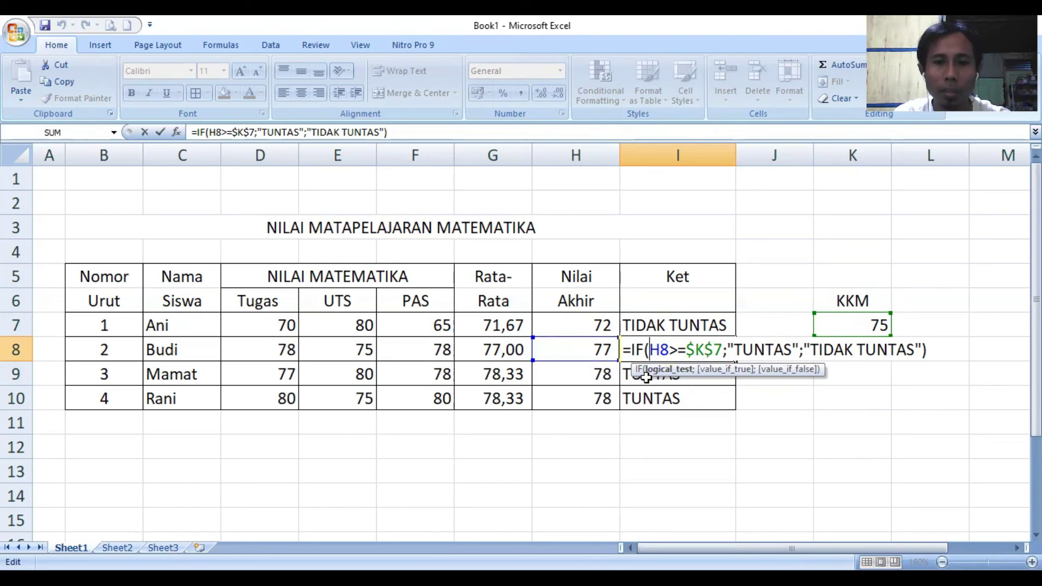
key("ctrl+Return")
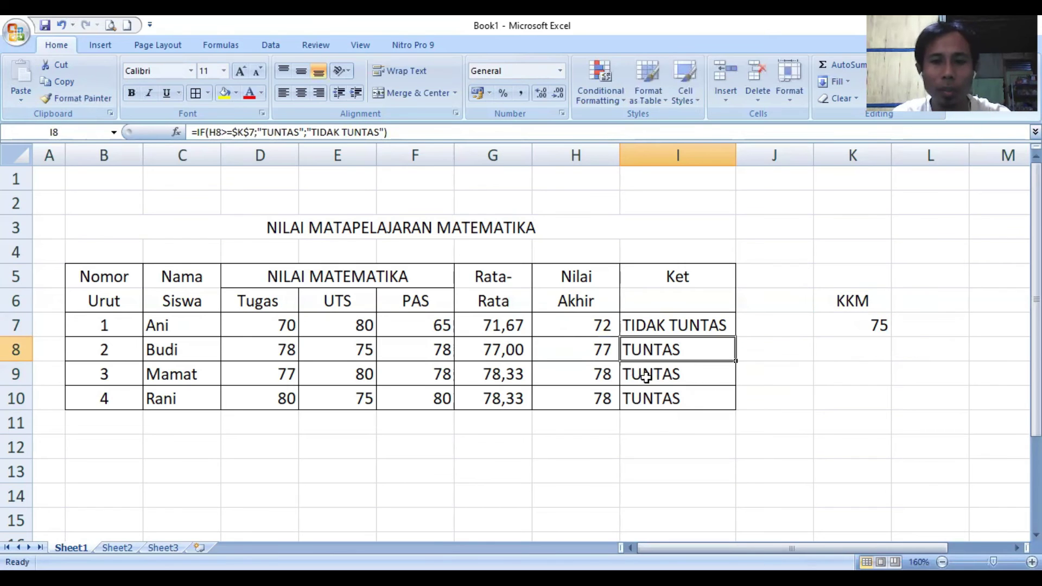
double_click(646, 376)
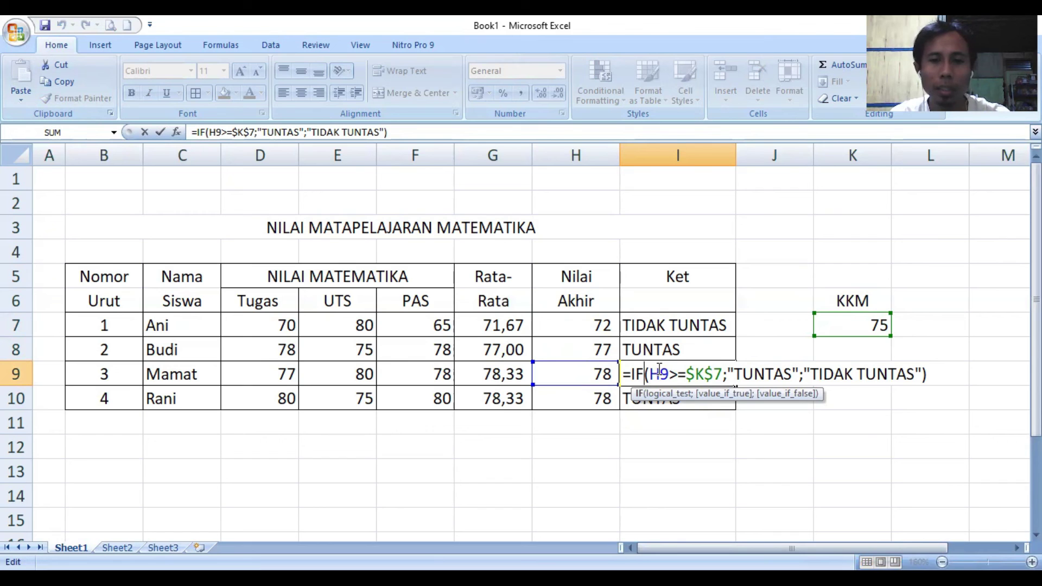
key("ctrl+Return")
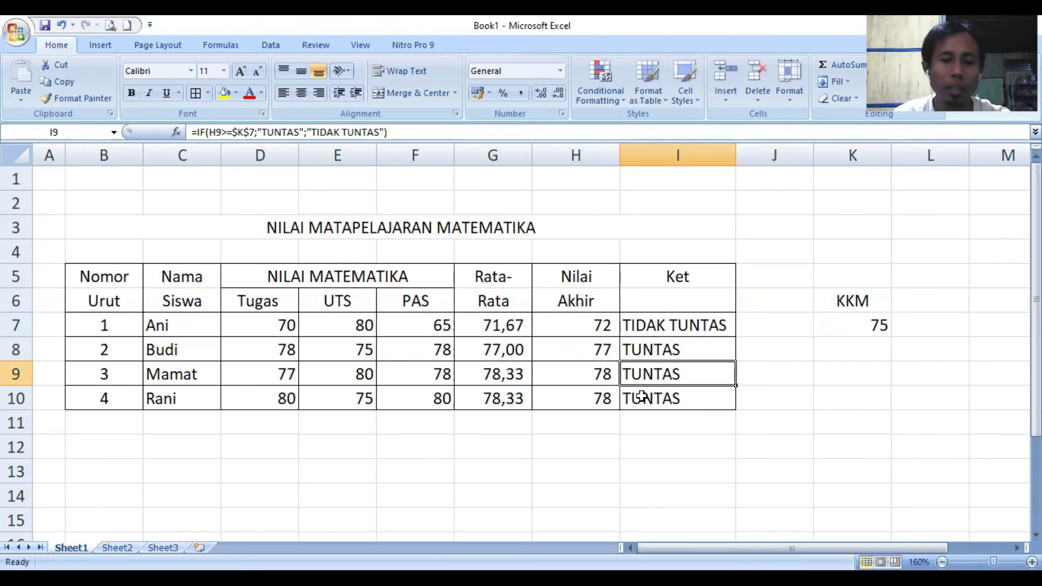
double_click(642, 397)
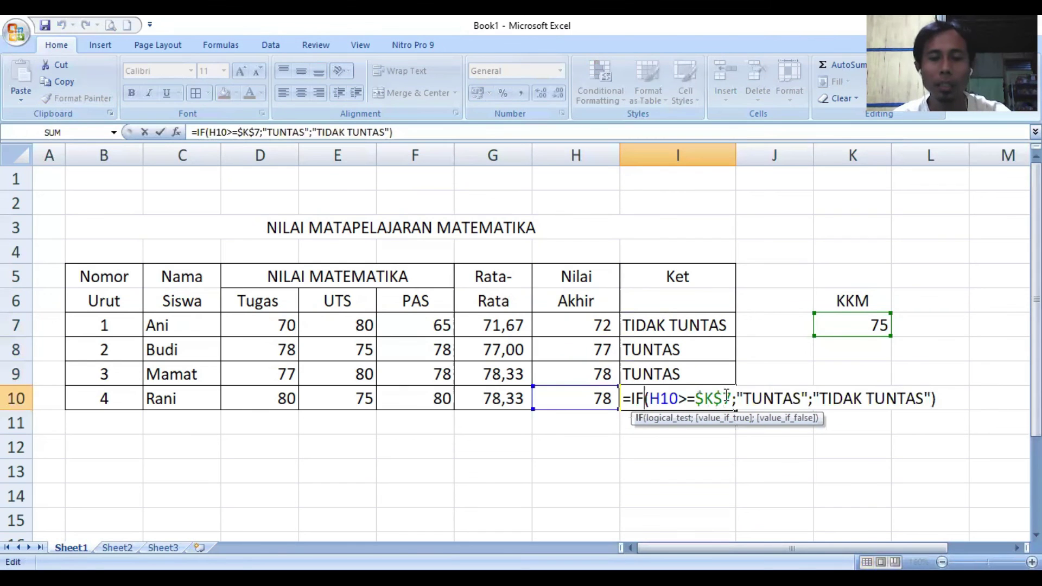
key("Return")
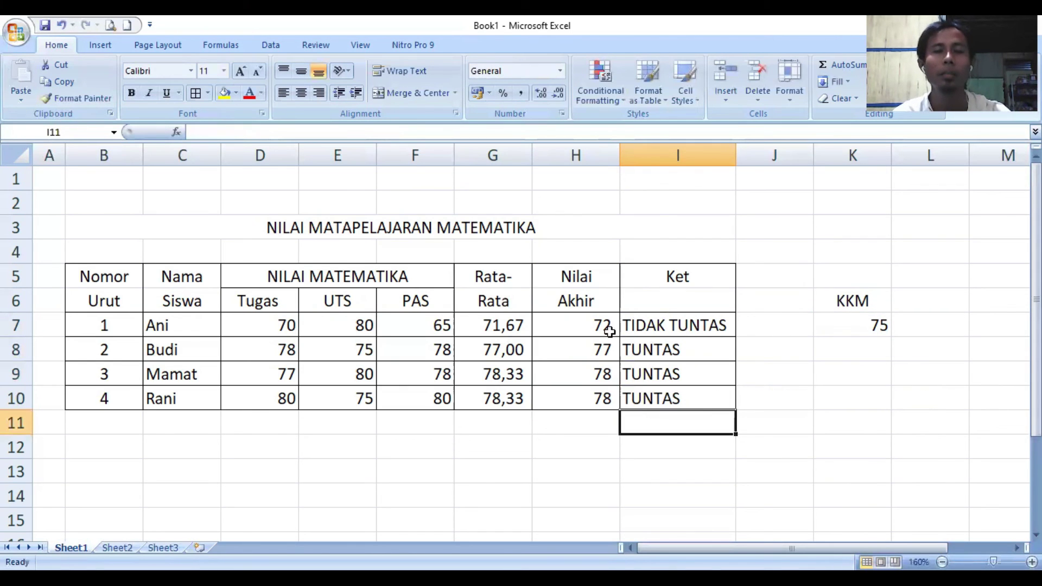